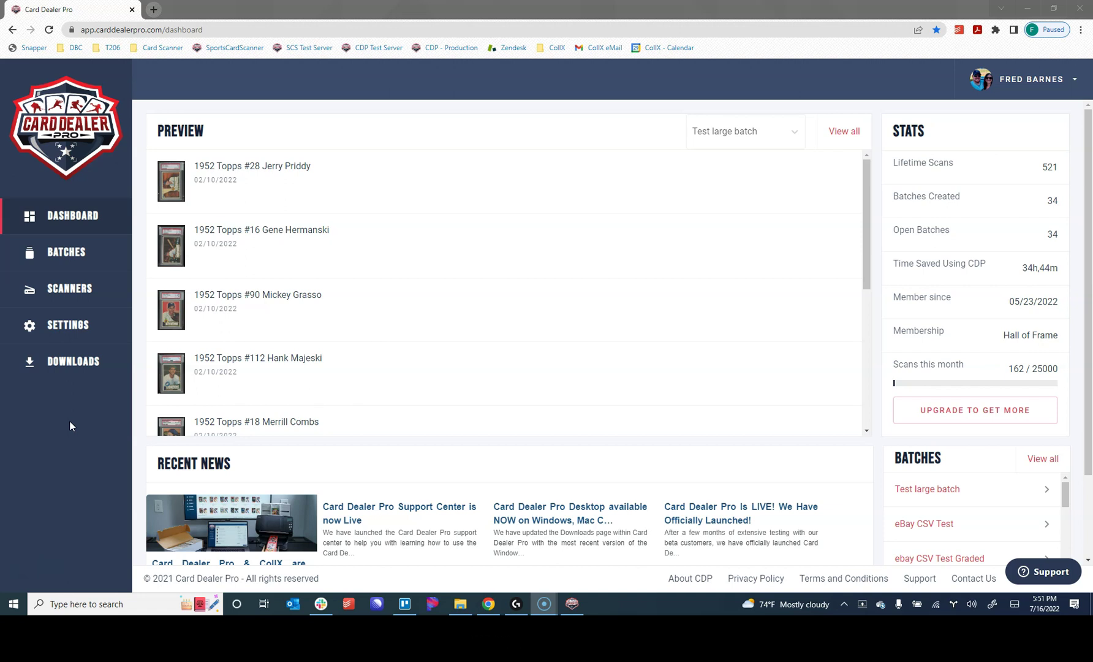
Step: From the Batches list, create a new empty batch named 'Front and Back Images'
click(84, 263)
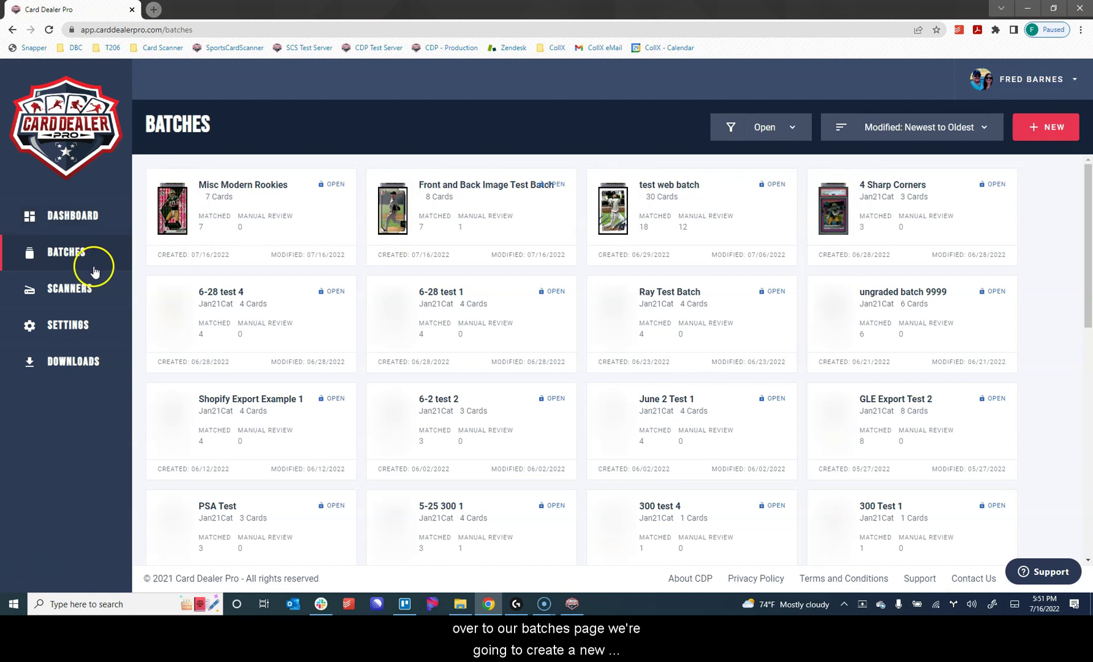
click(1046, 126)
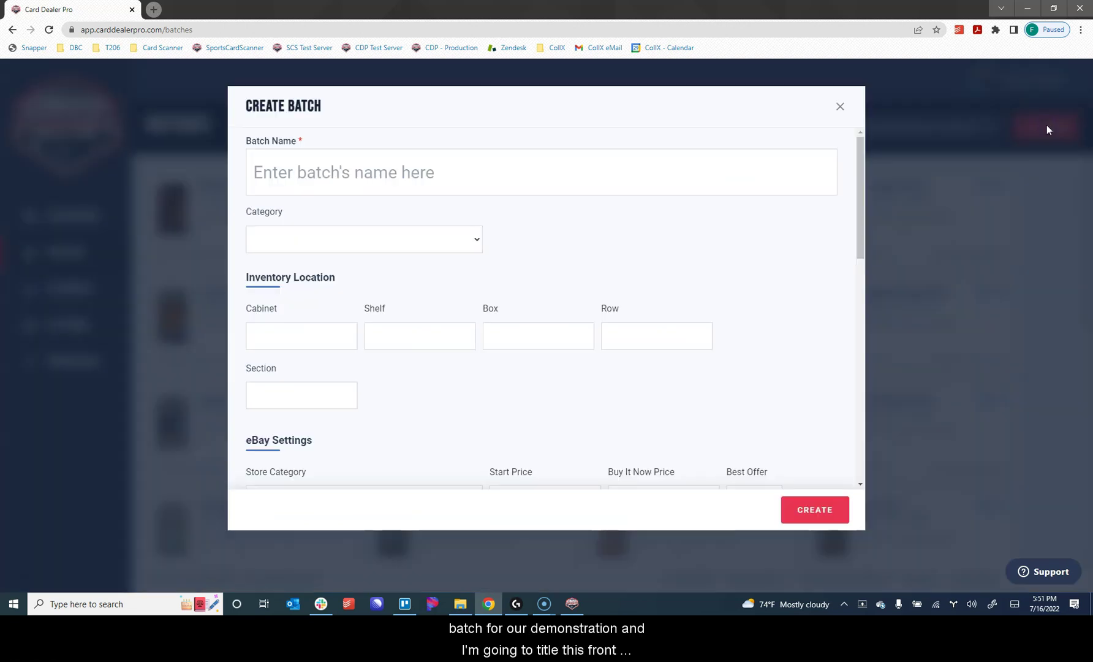
click(496, 166)
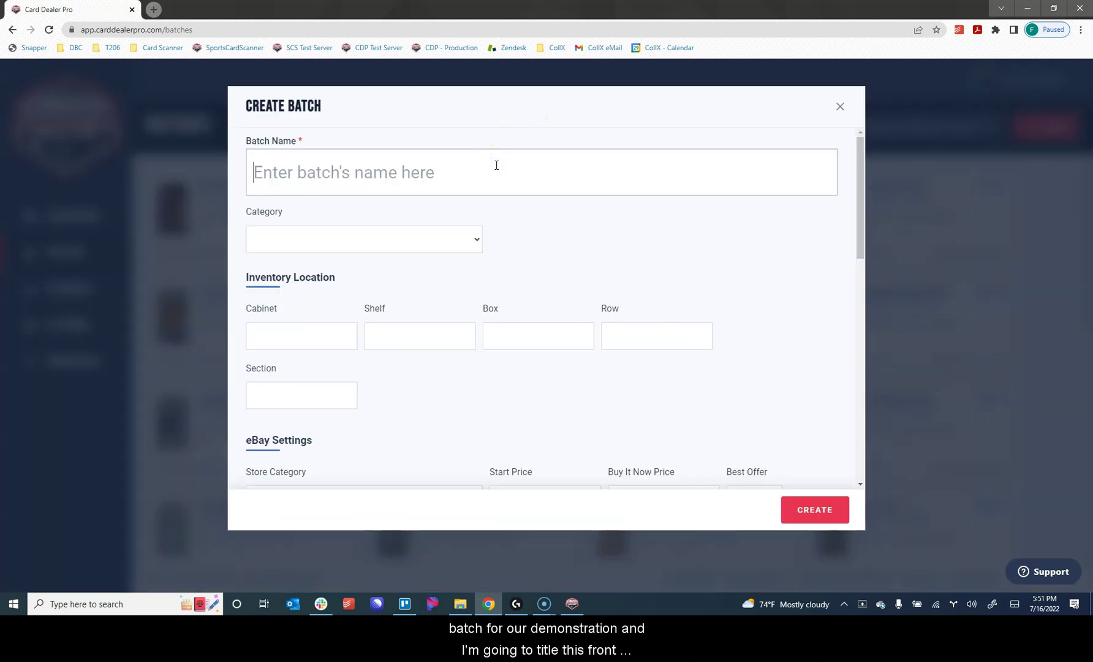
text(Front and Back Images)
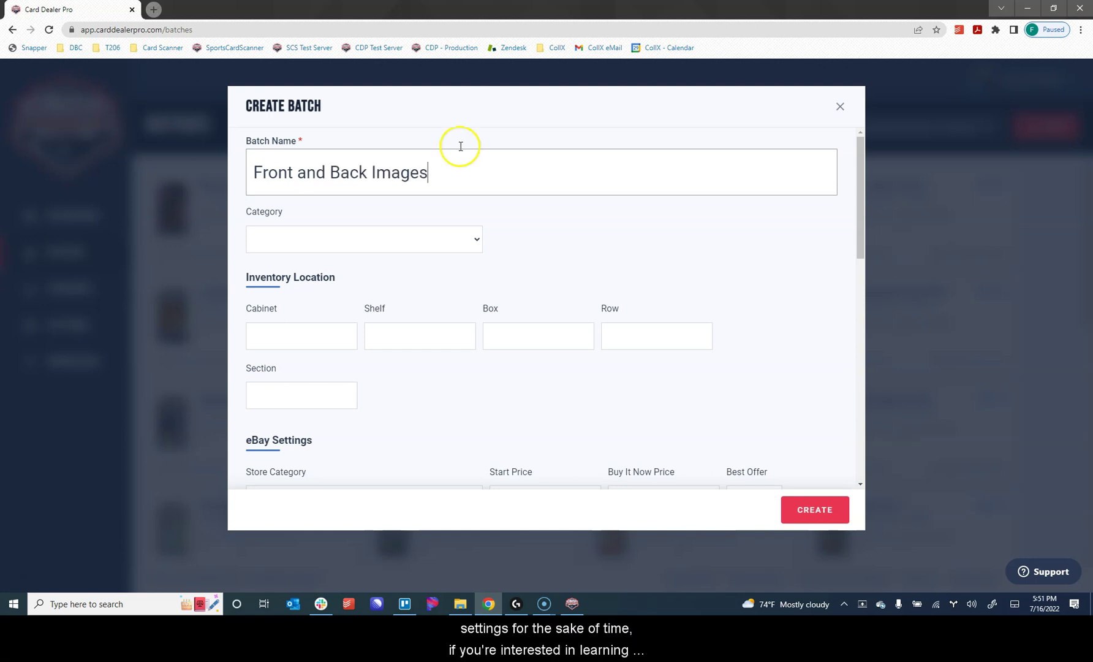
click(735, 399)
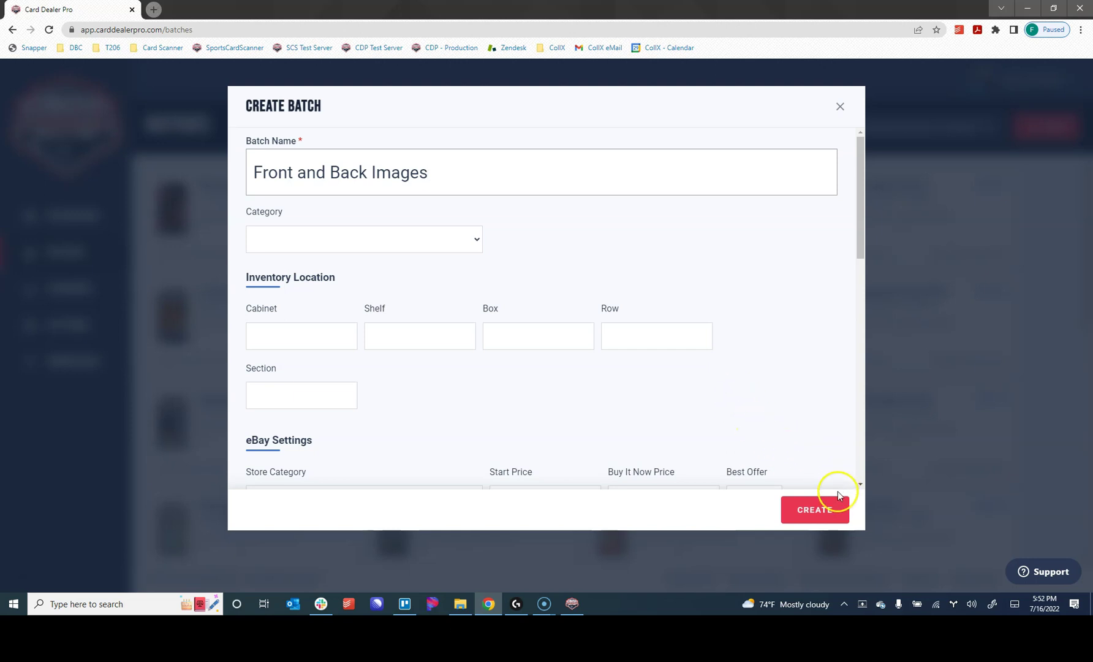
click(816, 518)
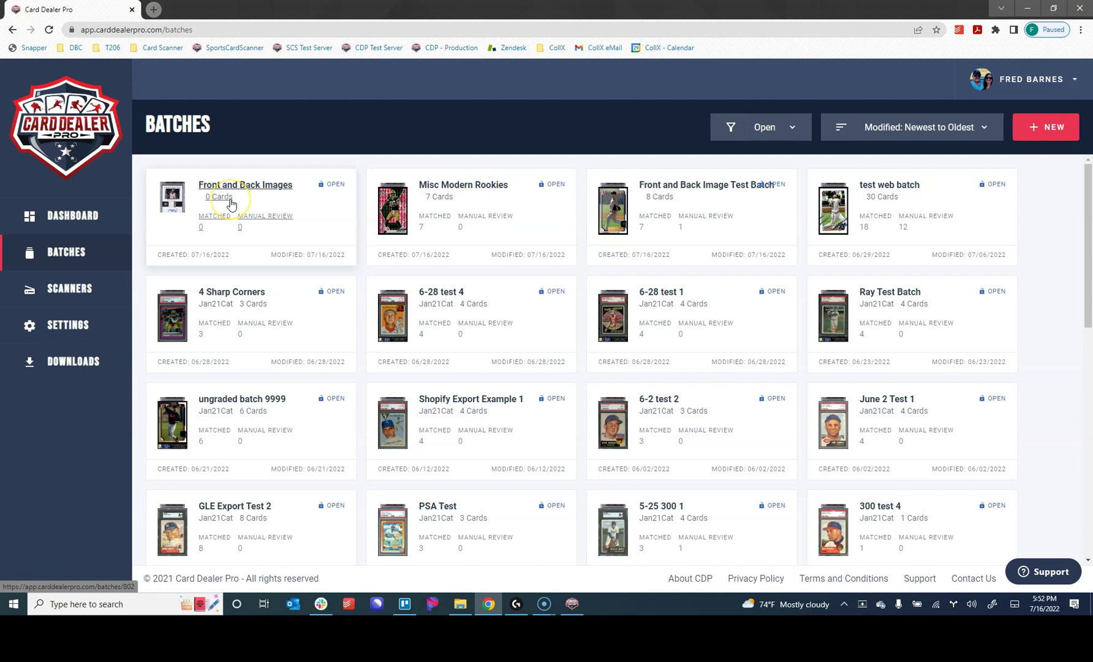
Step: Open the Front and Back Images batch and choose to add cards by uploading images
click(231, 201)
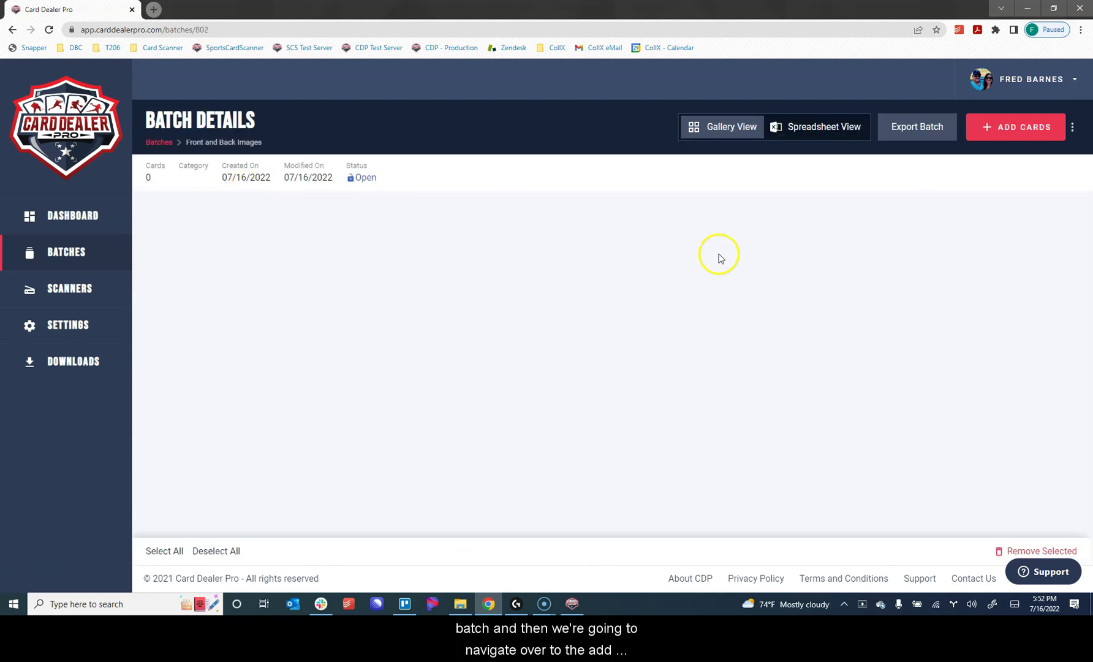
click(1009, 133)
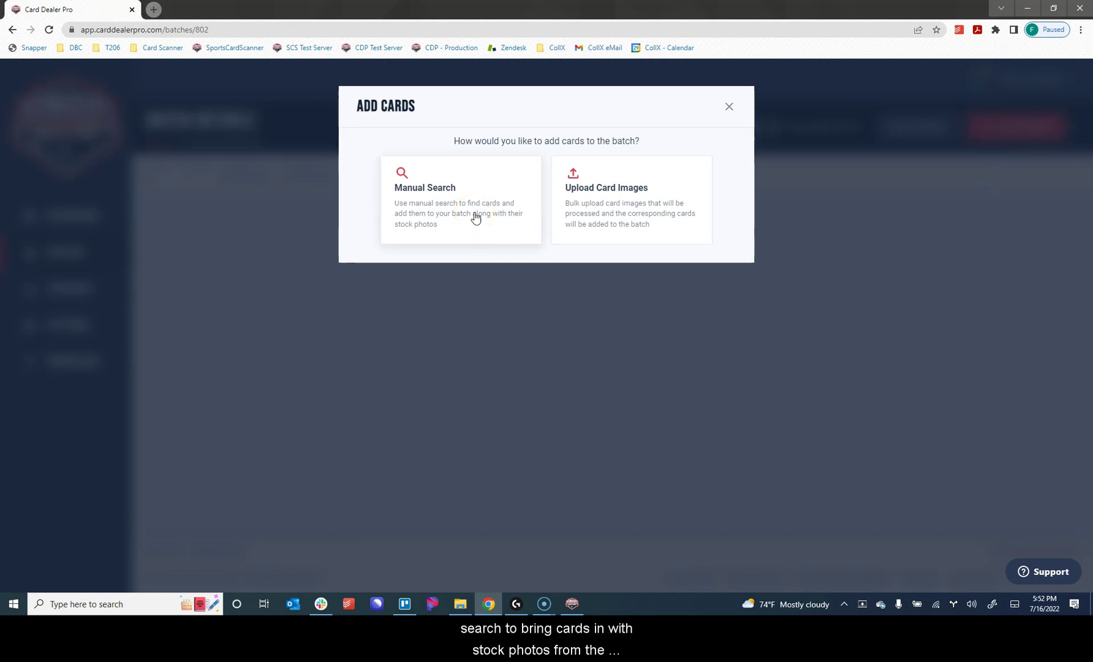
click(626, 221)
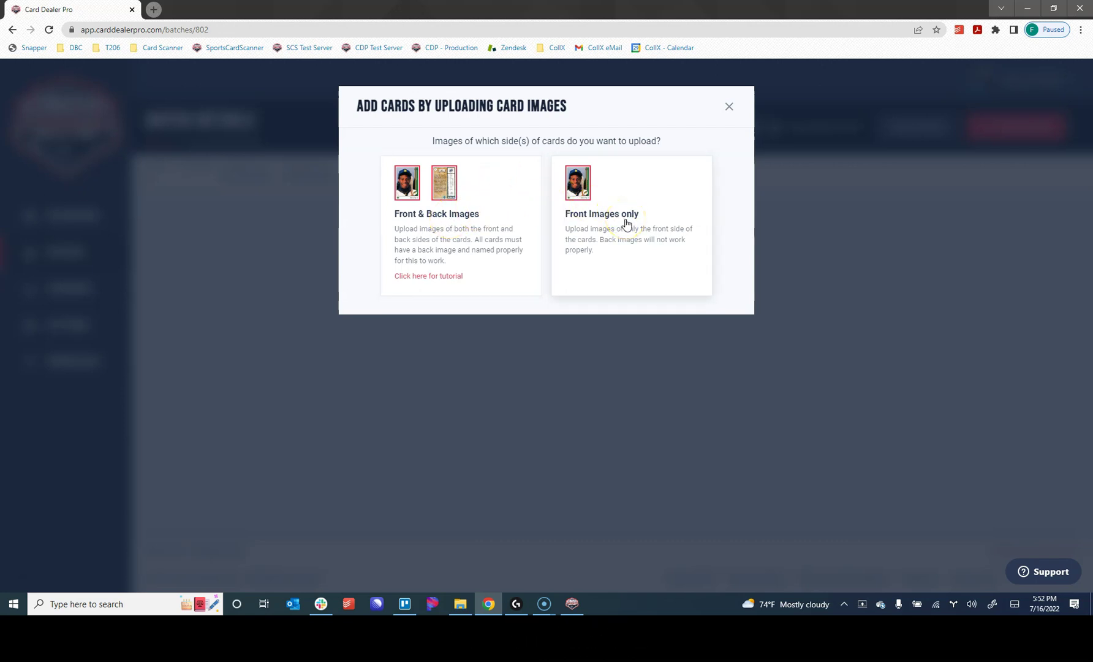
Step: Choose front-and-back upload and drag the Front & Back folder's 12 images into the drop zone
click(454, 216)
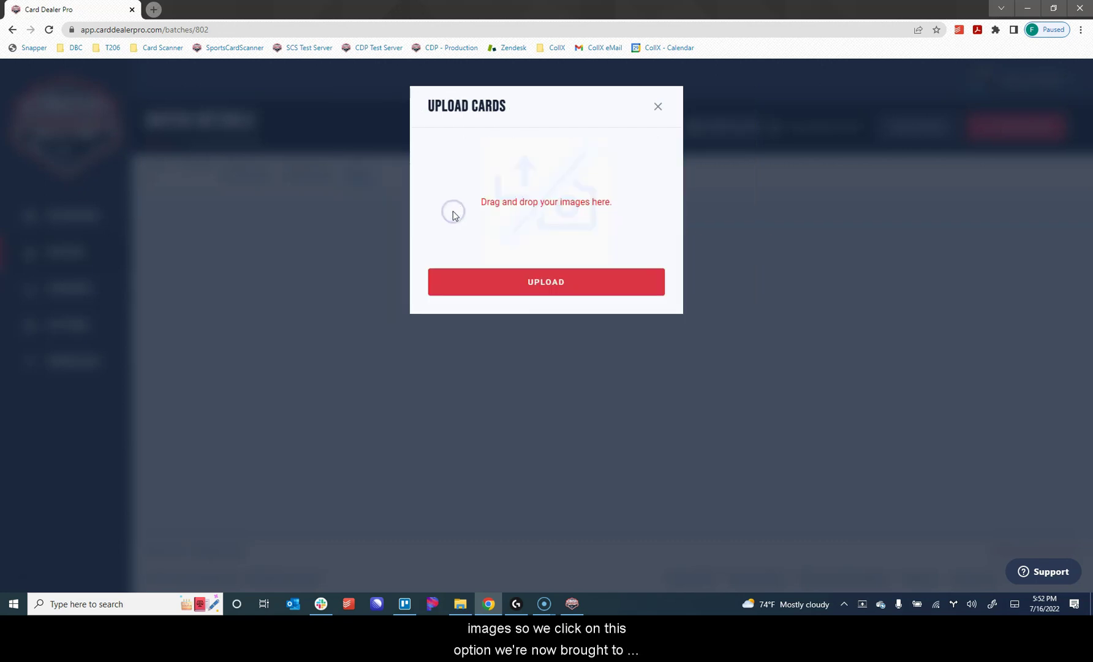
click(456, 206)
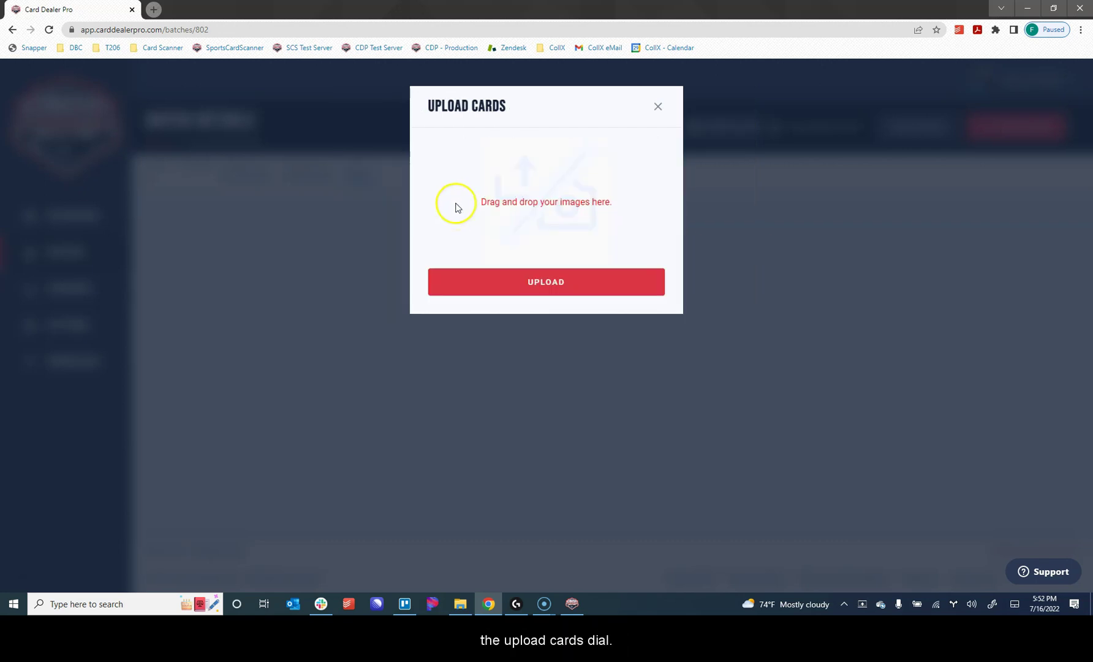
click(536, 209)
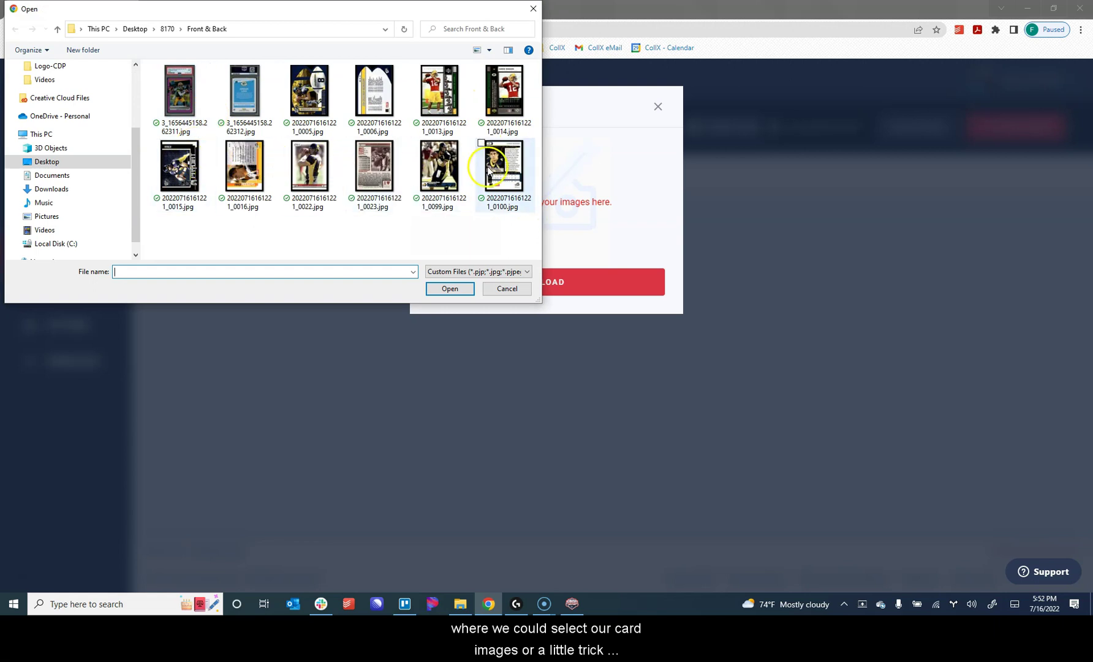
click(506, 287)
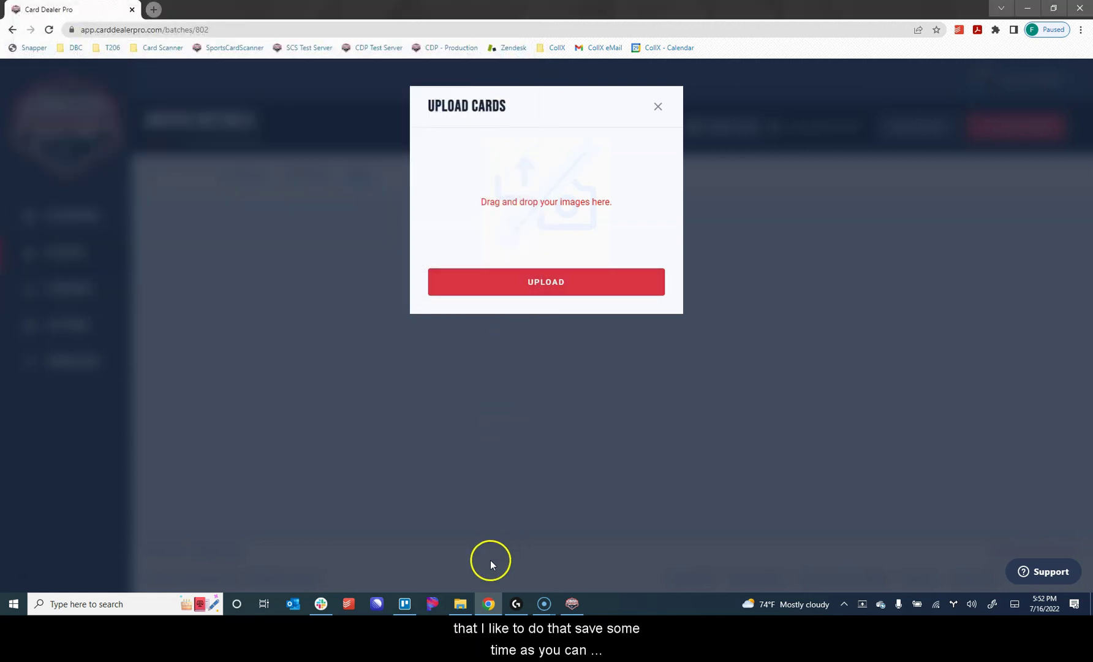
click(461, 603)
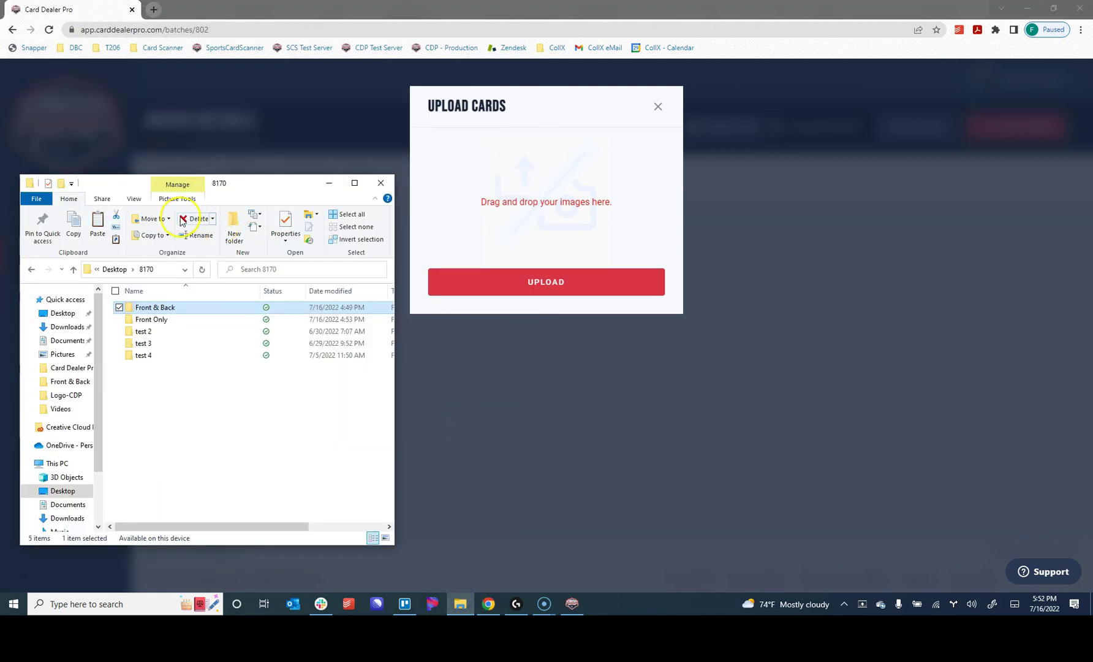
drag(146, 311, 551, 215)
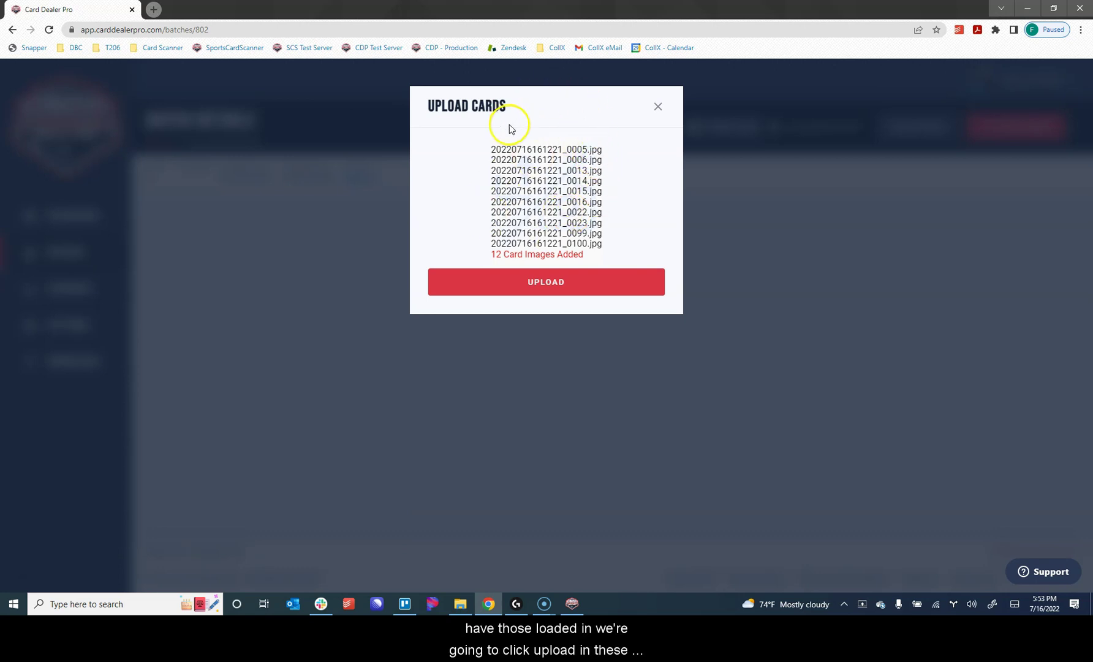
Step: Upload the 12 images and refresh until the batch shows 6 matched cards
click(547, 285)
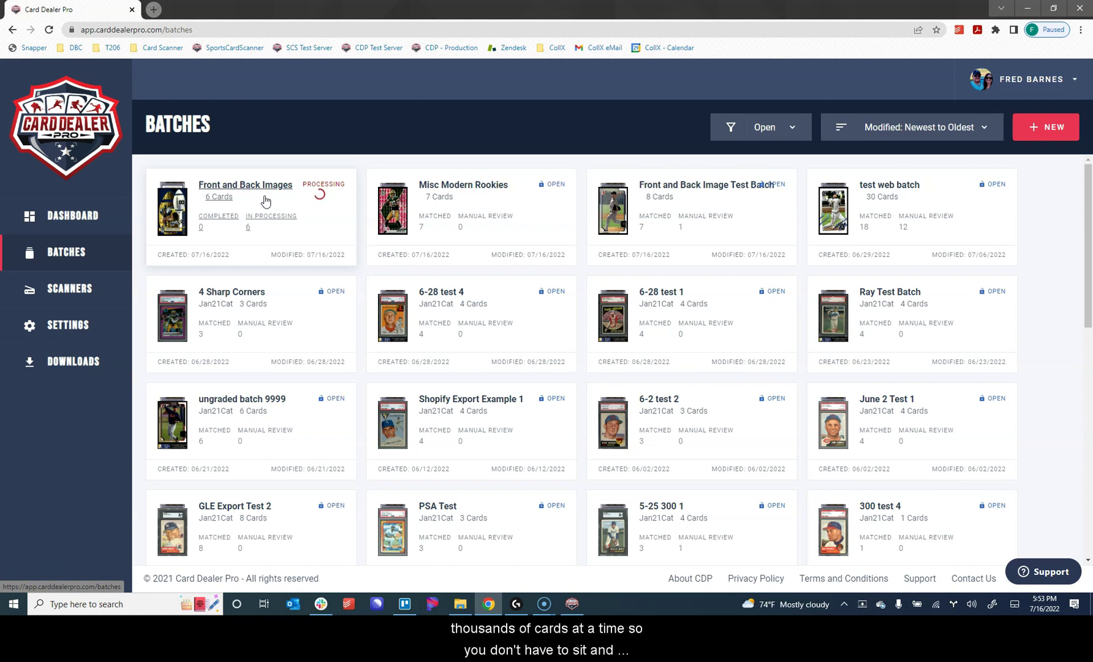
click(280, 196)
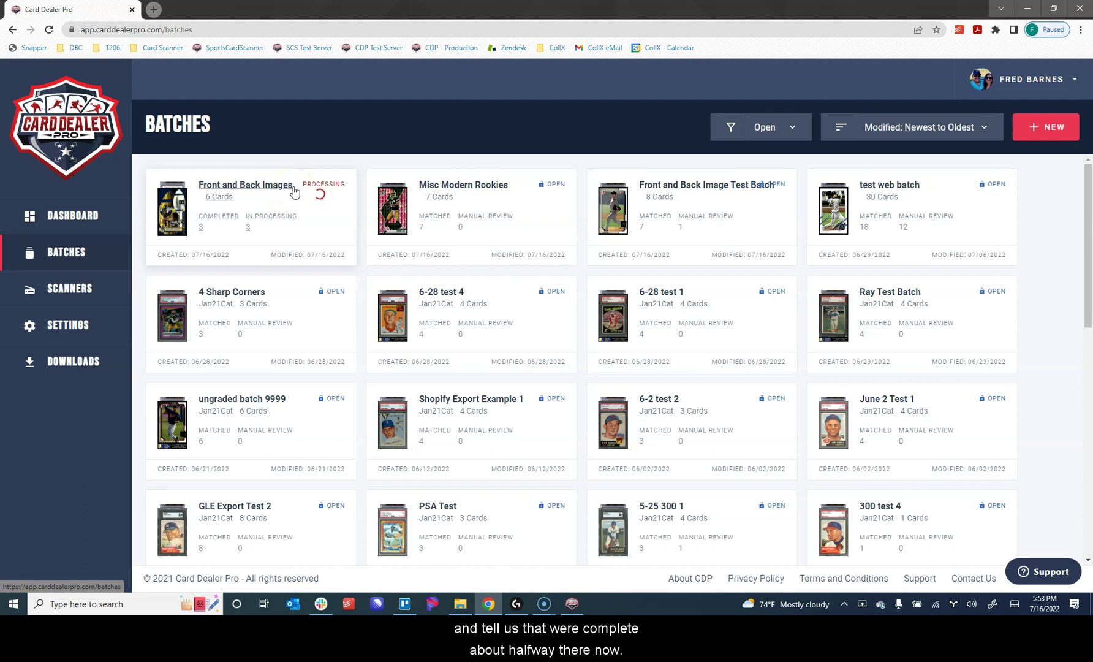
click(41, 576)
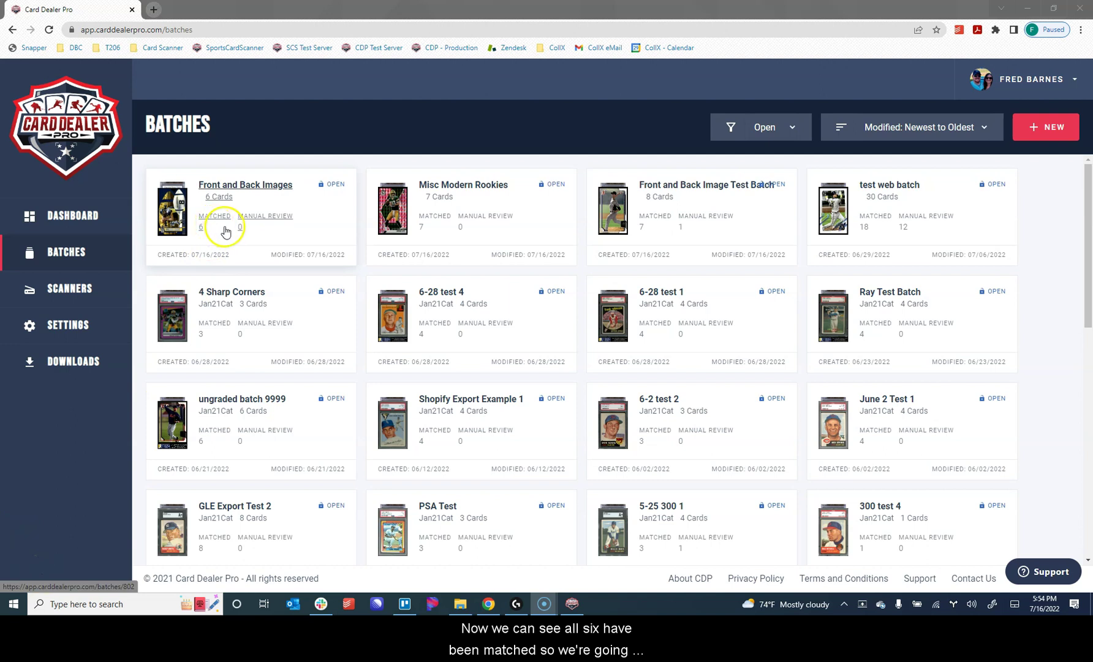
click(246, 201)
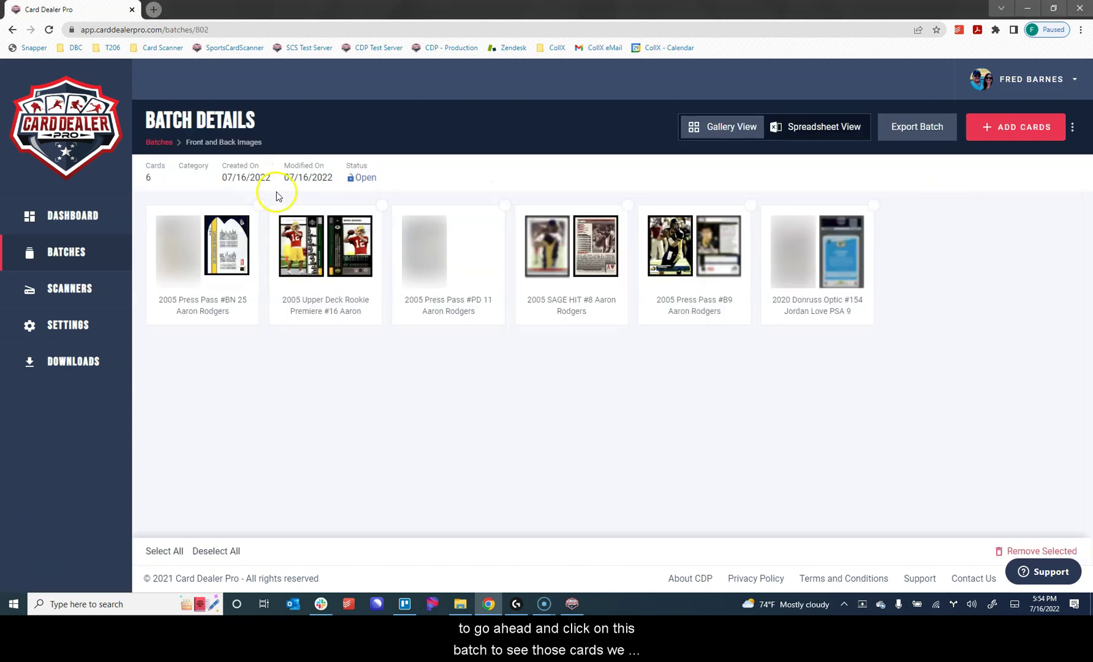
click(204, 251)
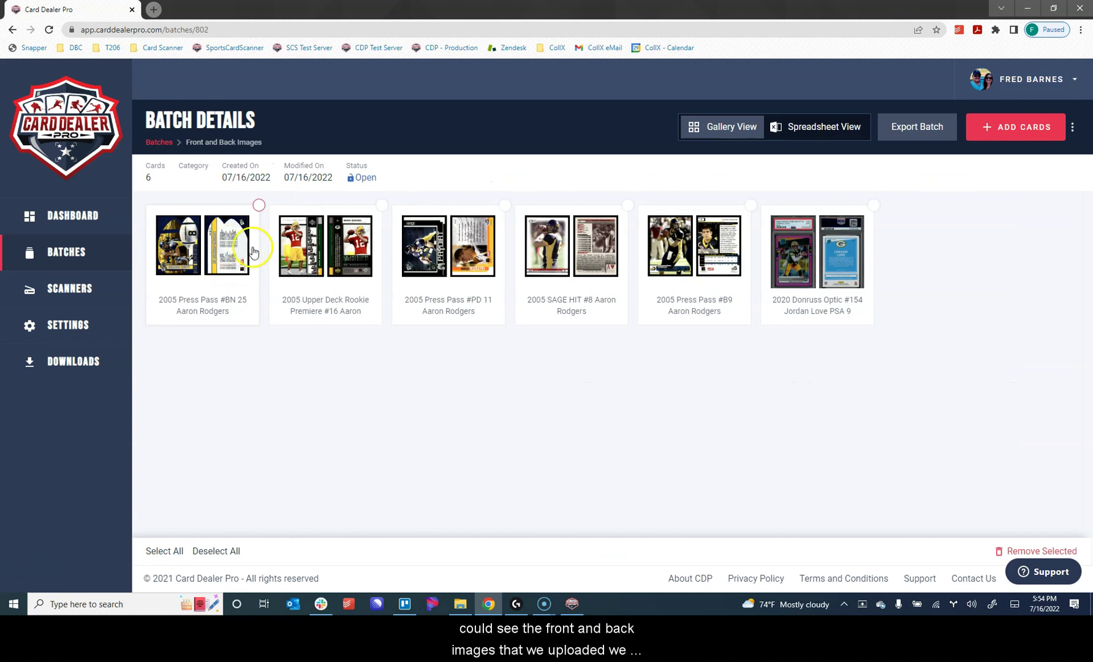
click(804, 266)
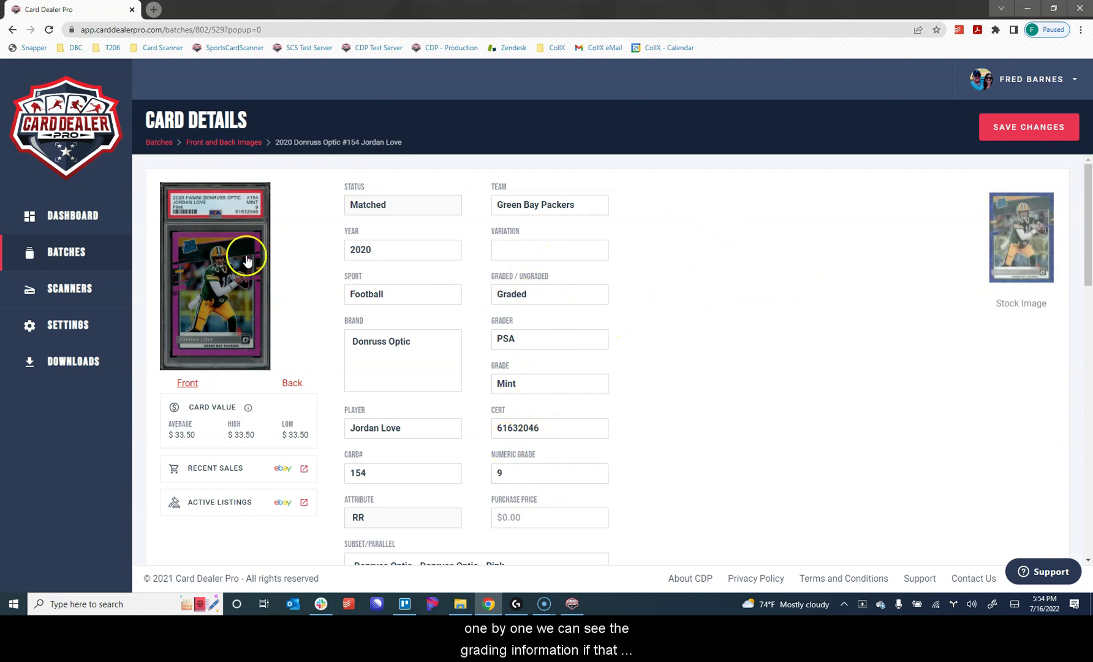
click(224, 141)
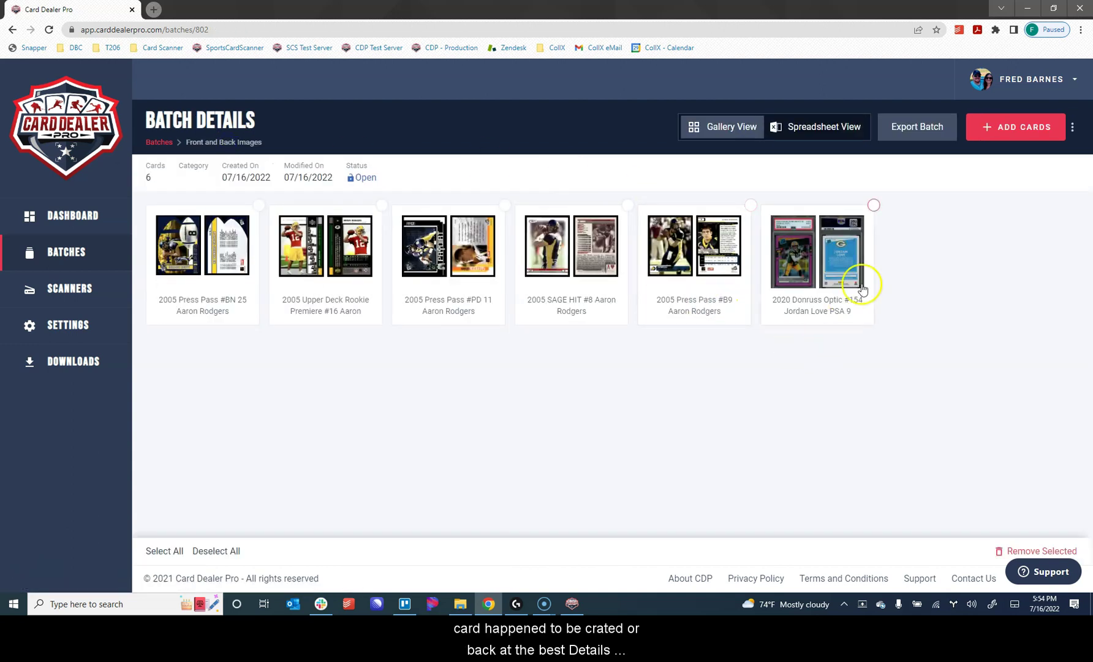
Step: Switch the batch to spreadsheet view and preview the 2005 Press Pass #B9 card's front image
click(819, 131)
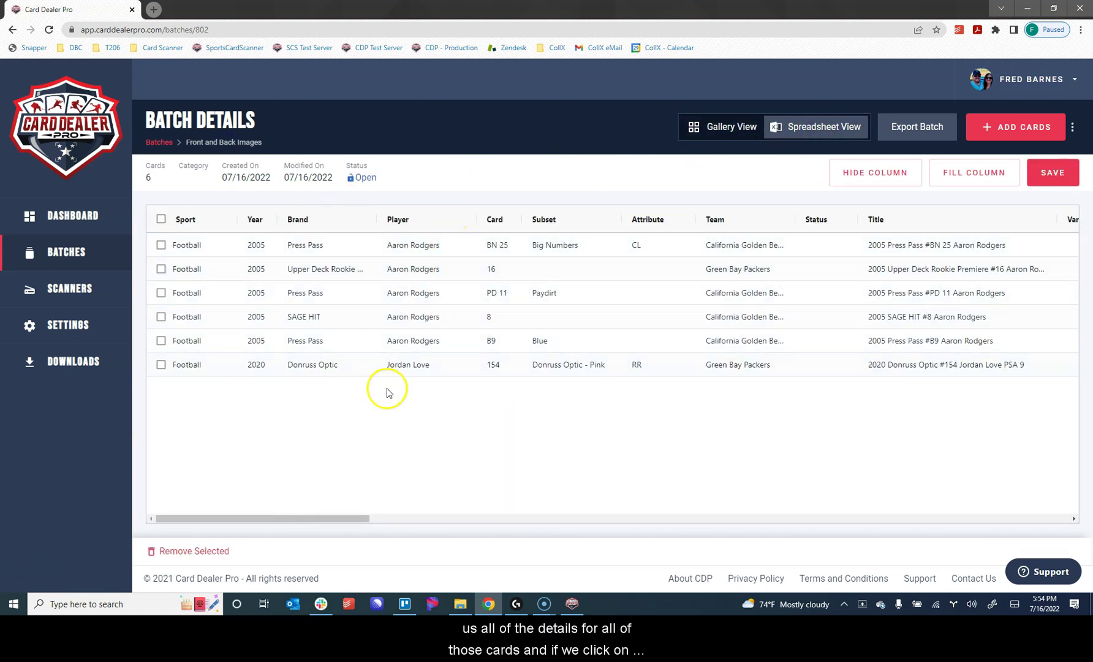
click(367, 251)
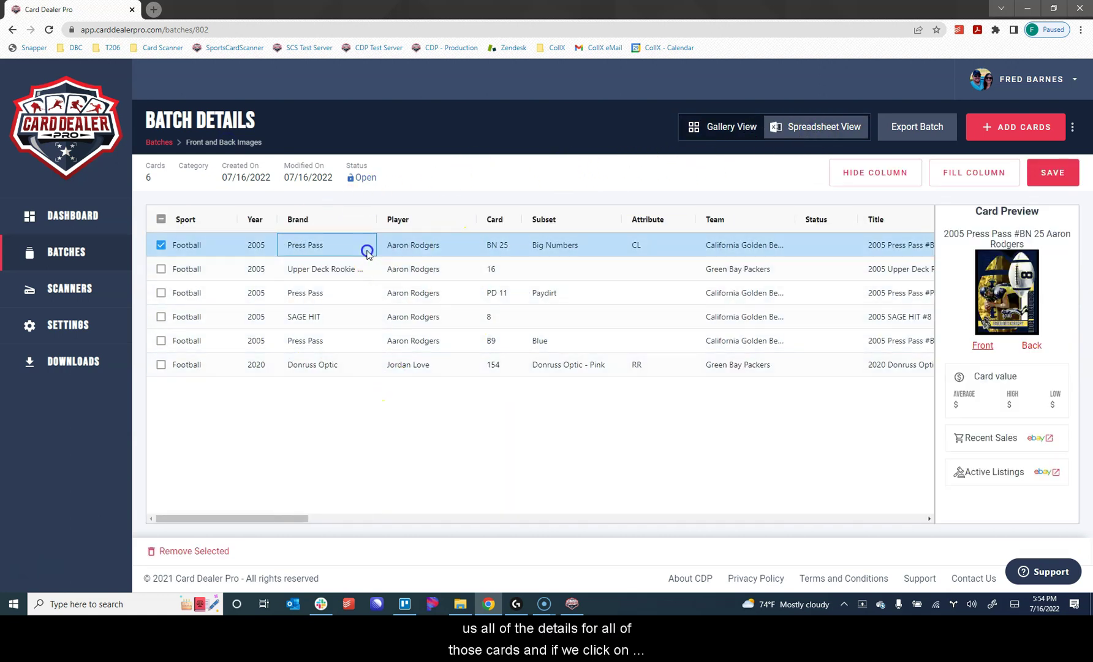
click(366, 340)
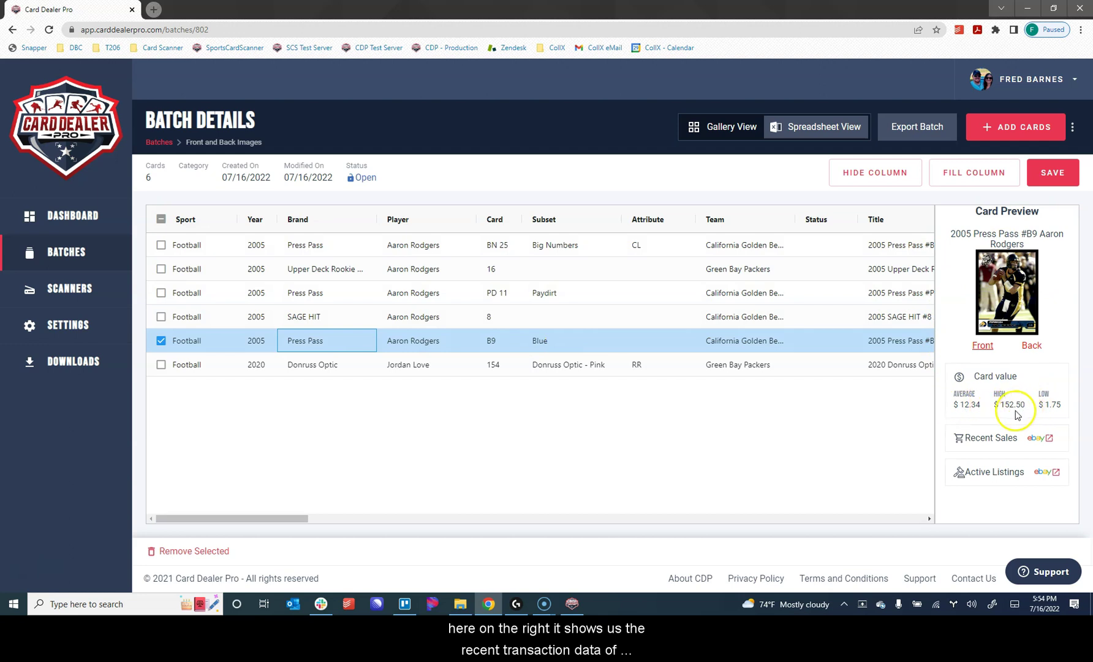
click(1003, 317)
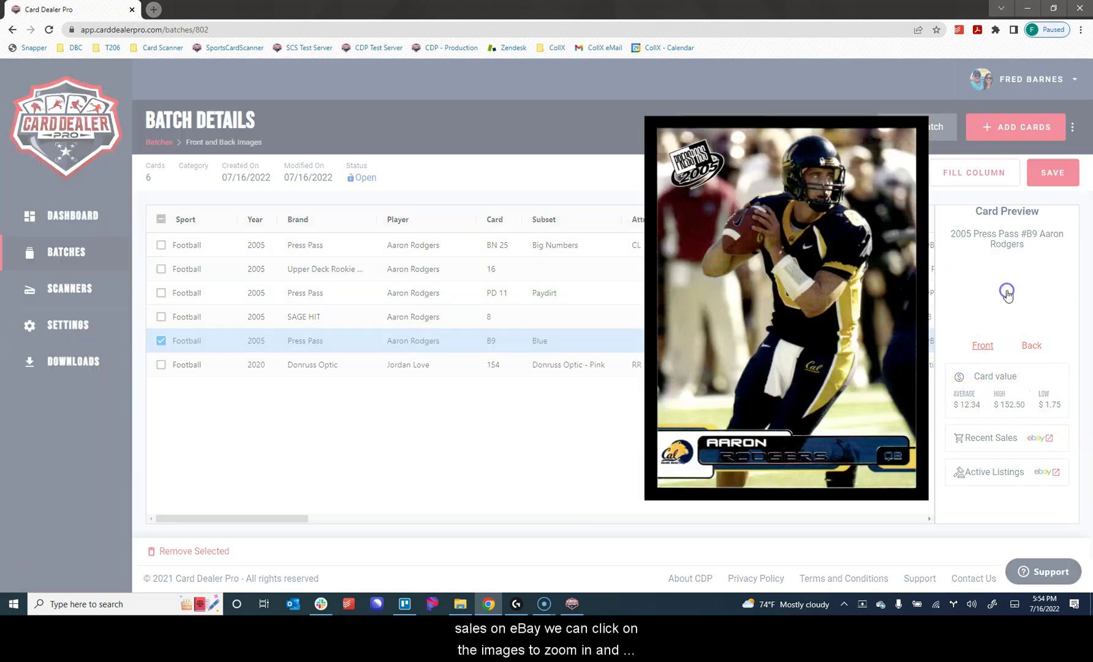
click(917, 275)
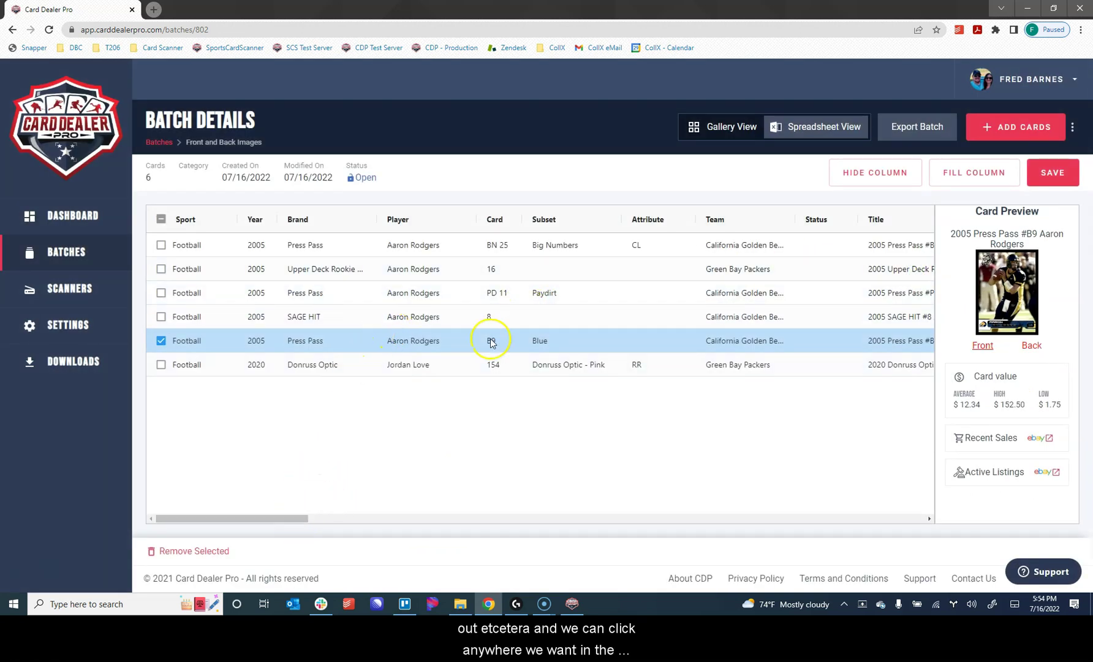
drag(277, 519, 380, 526)
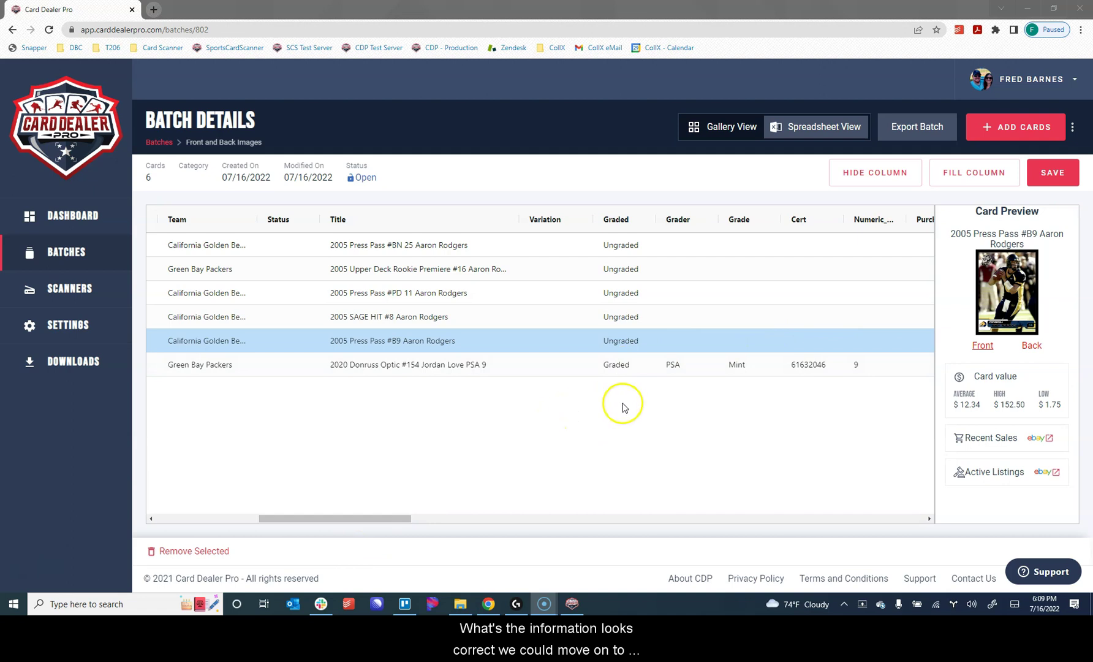
click(913, 123)
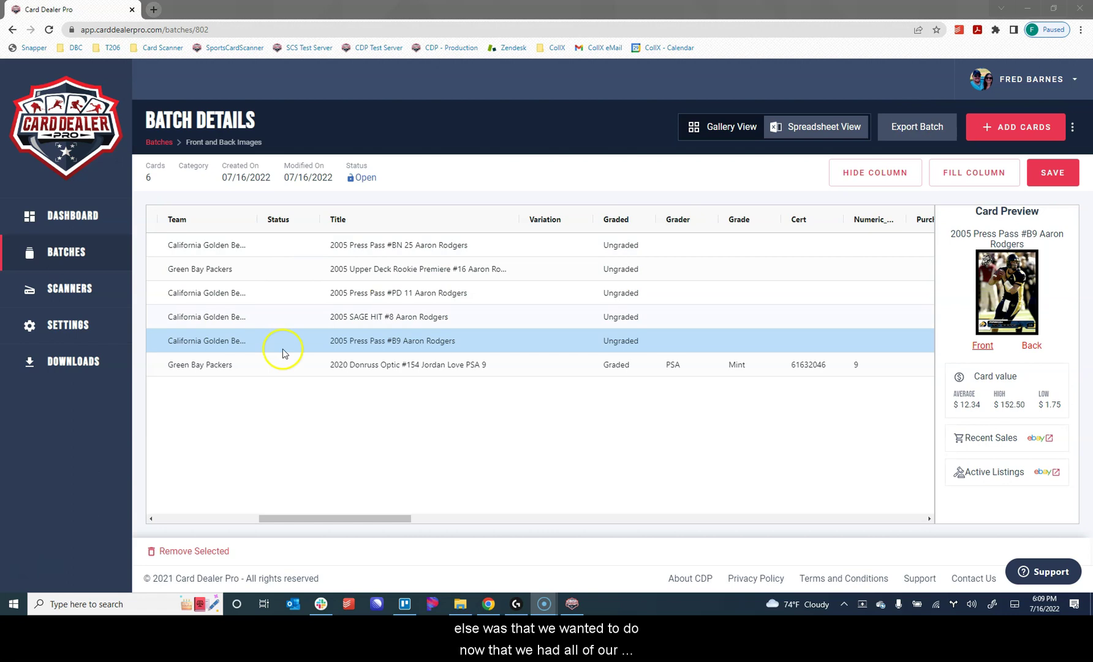
drag(359, 521, 260, 521)
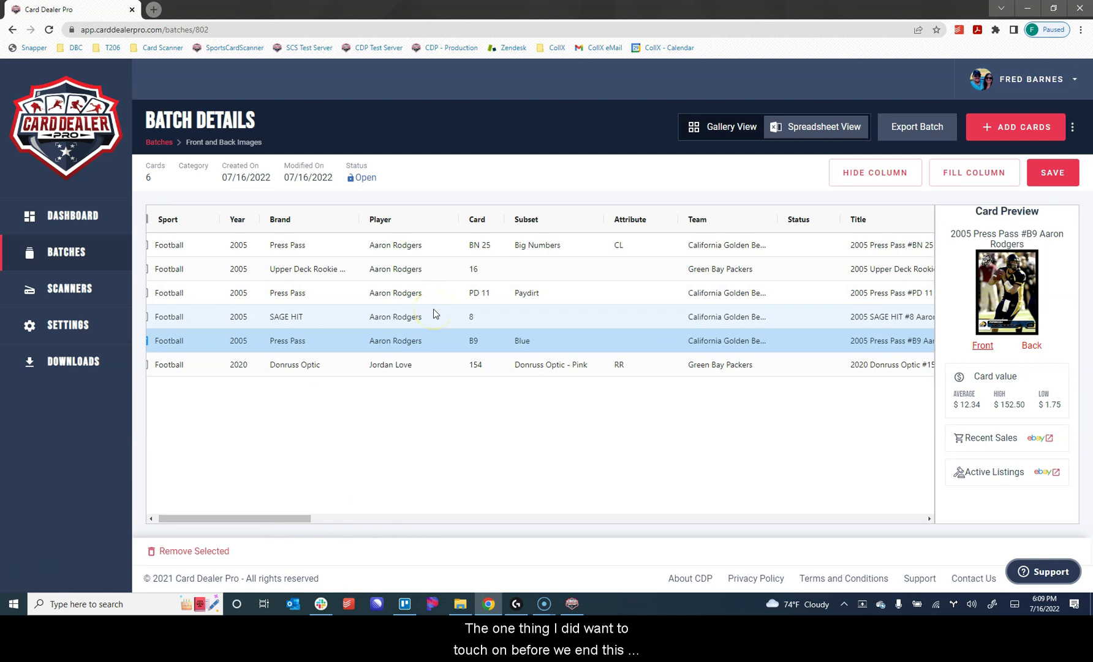
click(482, 316)
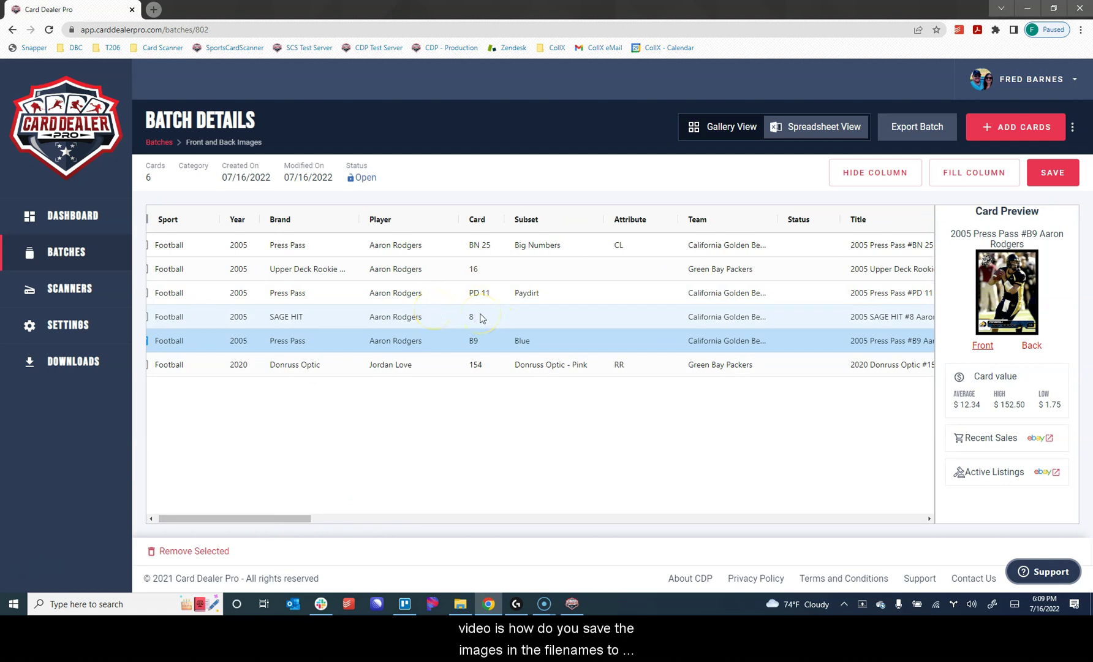
click(526, 304)
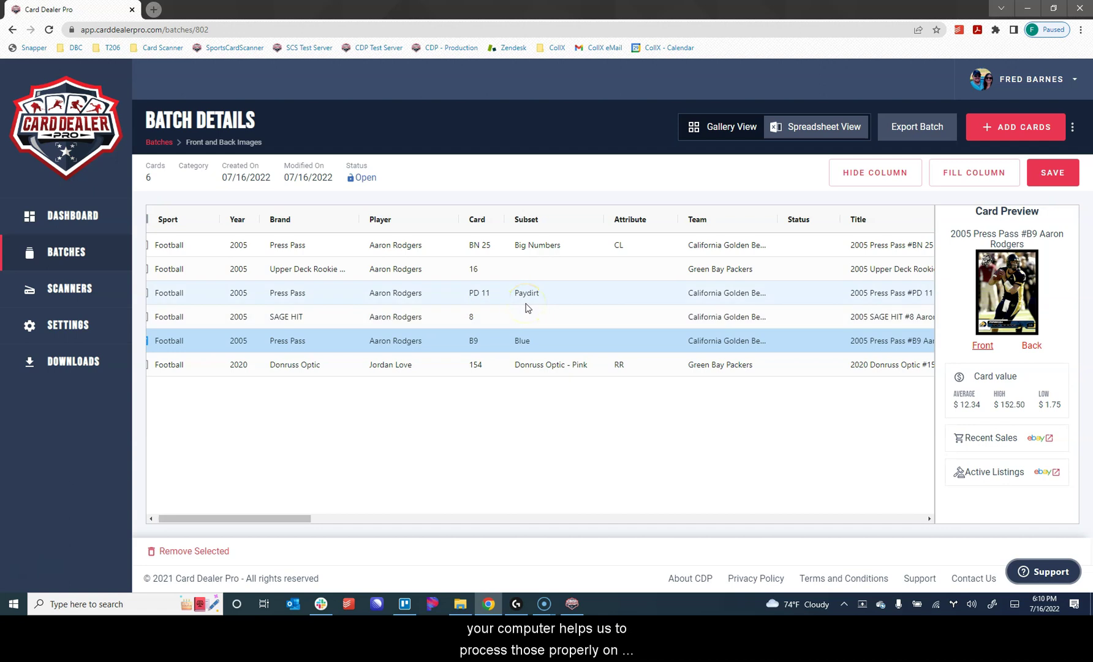
click(460, 604)
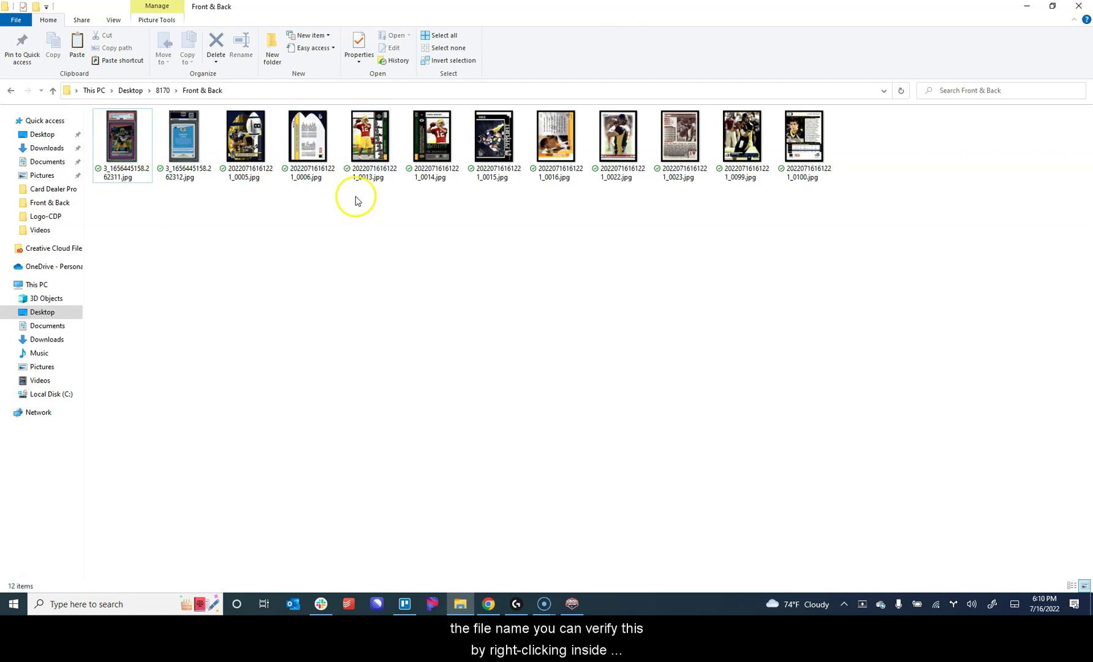
right_click(344, 214)
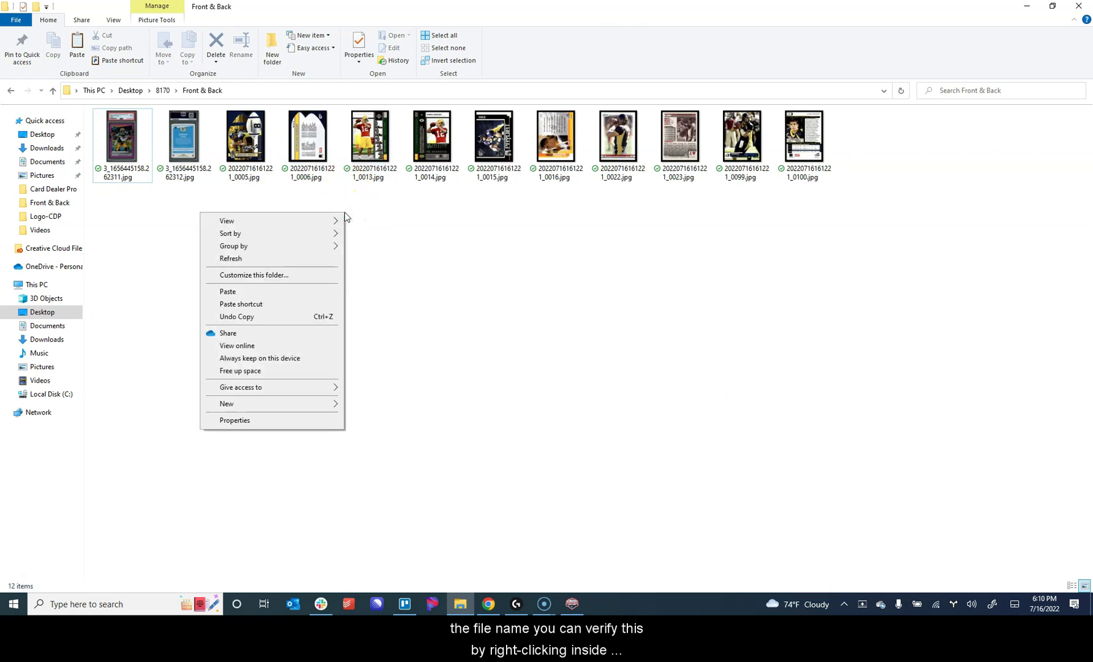
mouse_move(302, 233)
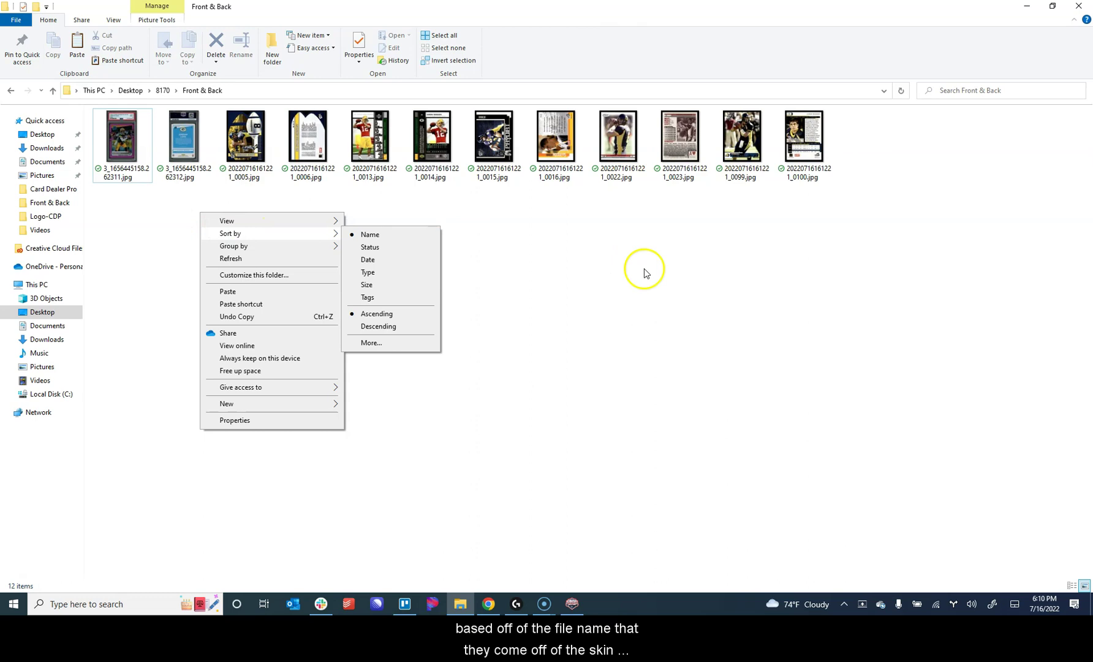
click(567, 247)
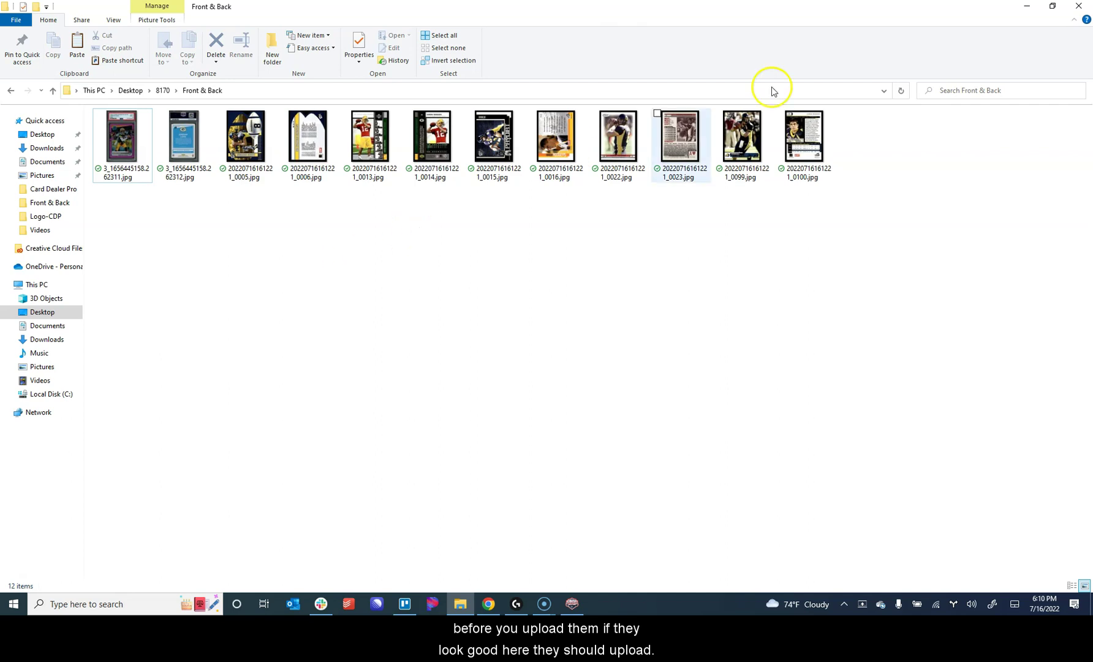
click(1028, 6)
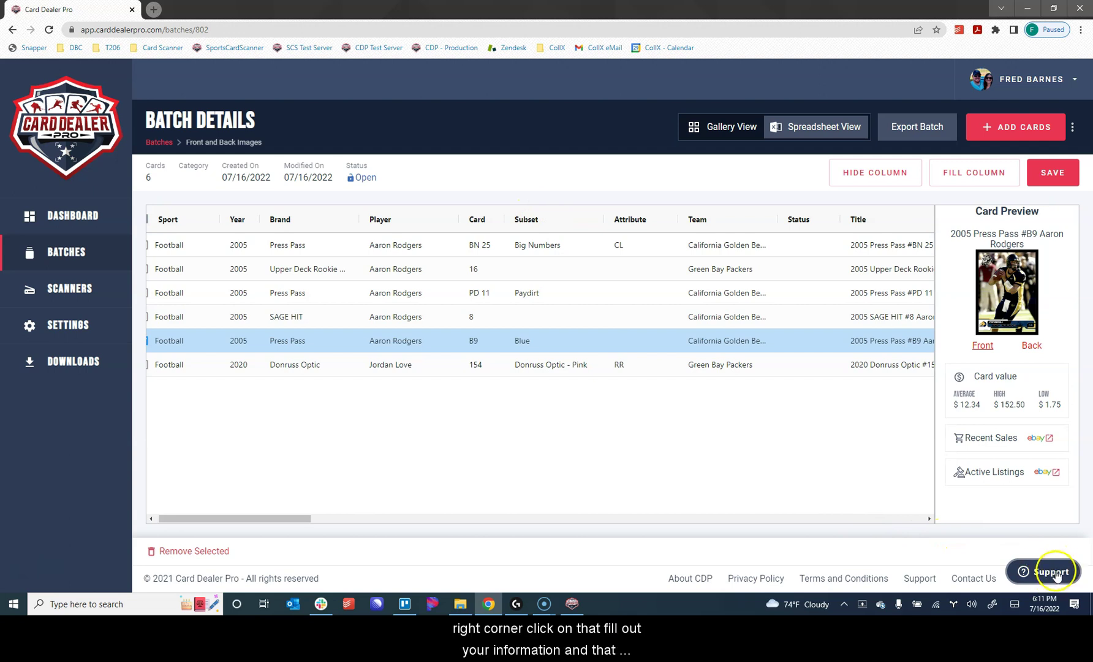
click(1051, 576)
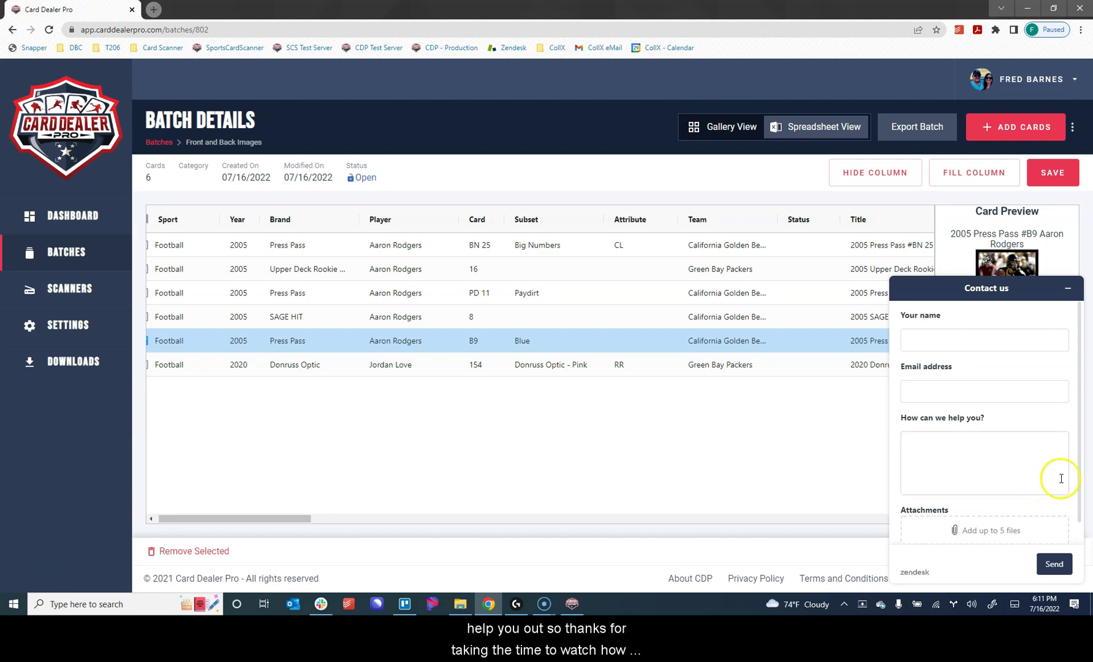
click(1067, 288)
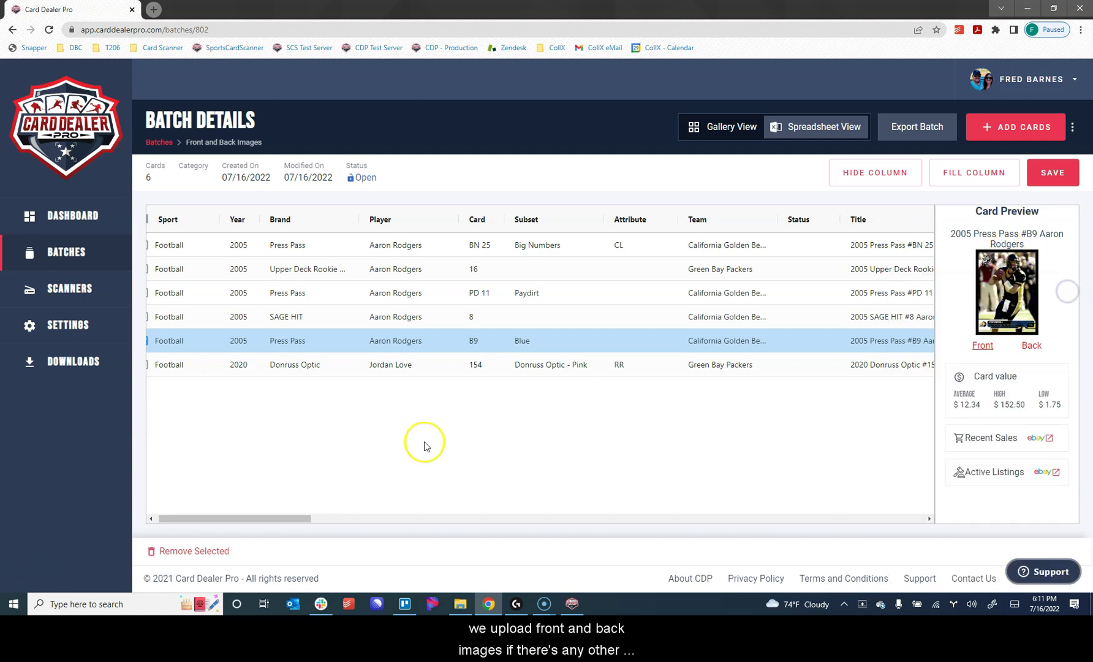